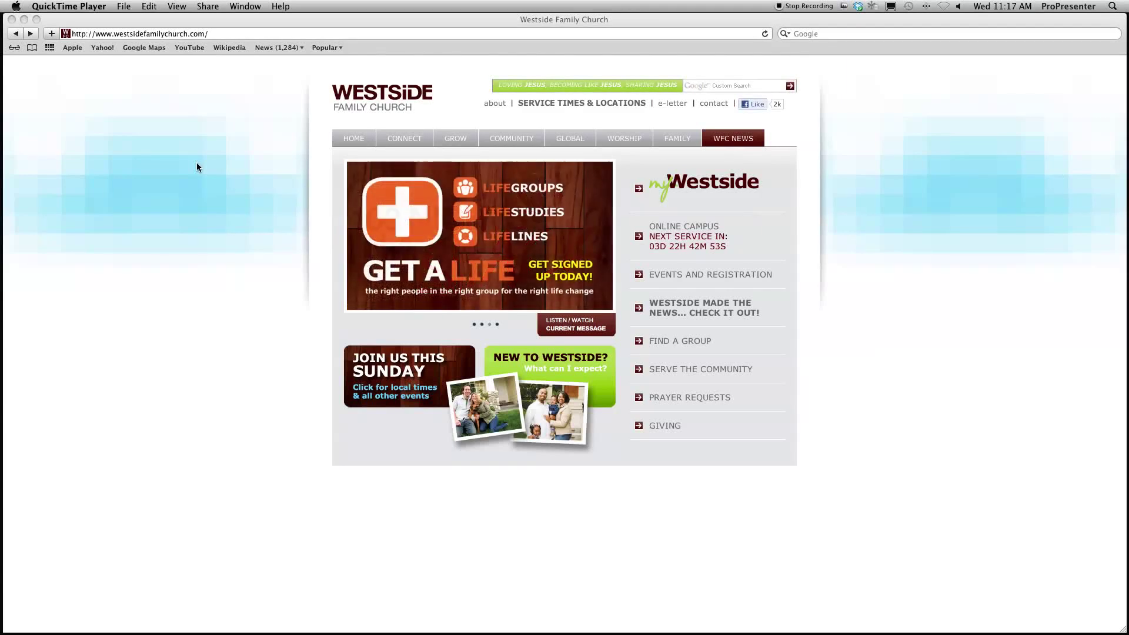
Open the myWestside login page and focus the Username field
left_click(729, 181)
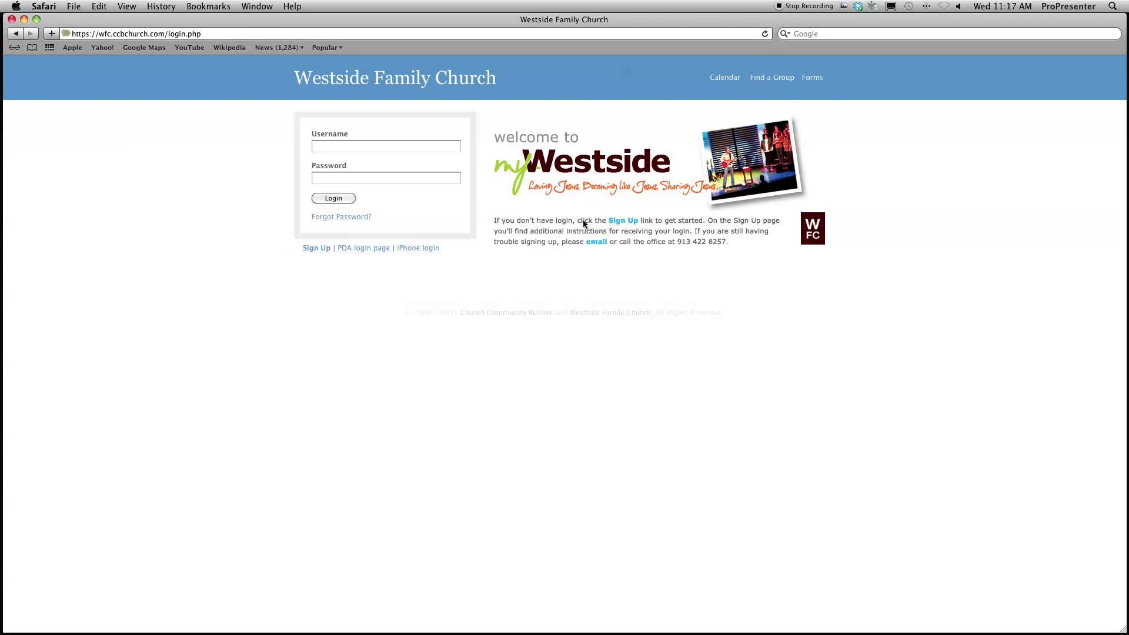
left_click(326, 148)
left_click(316, 250)
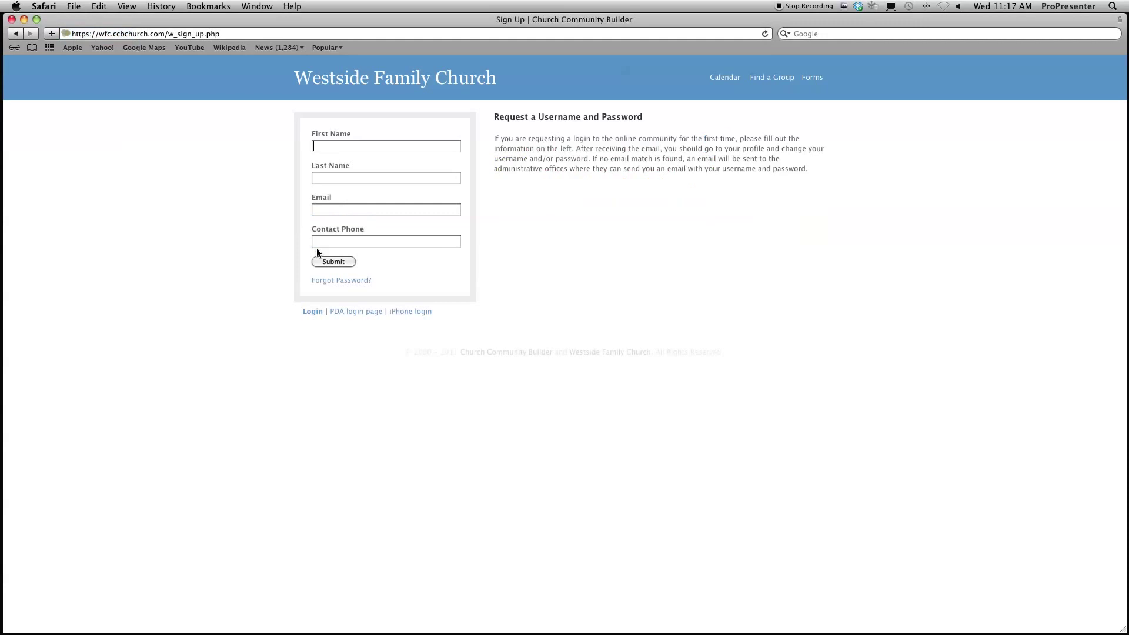
key("BackSpace")
key("BackSpace")
key("BackSpace")
key("Tab")
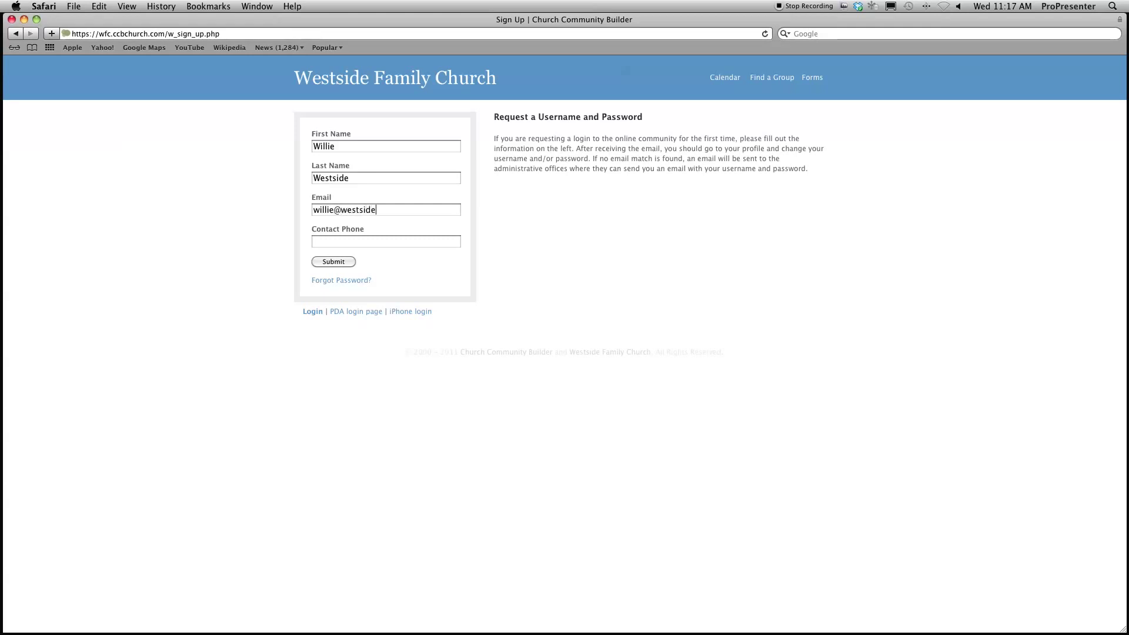
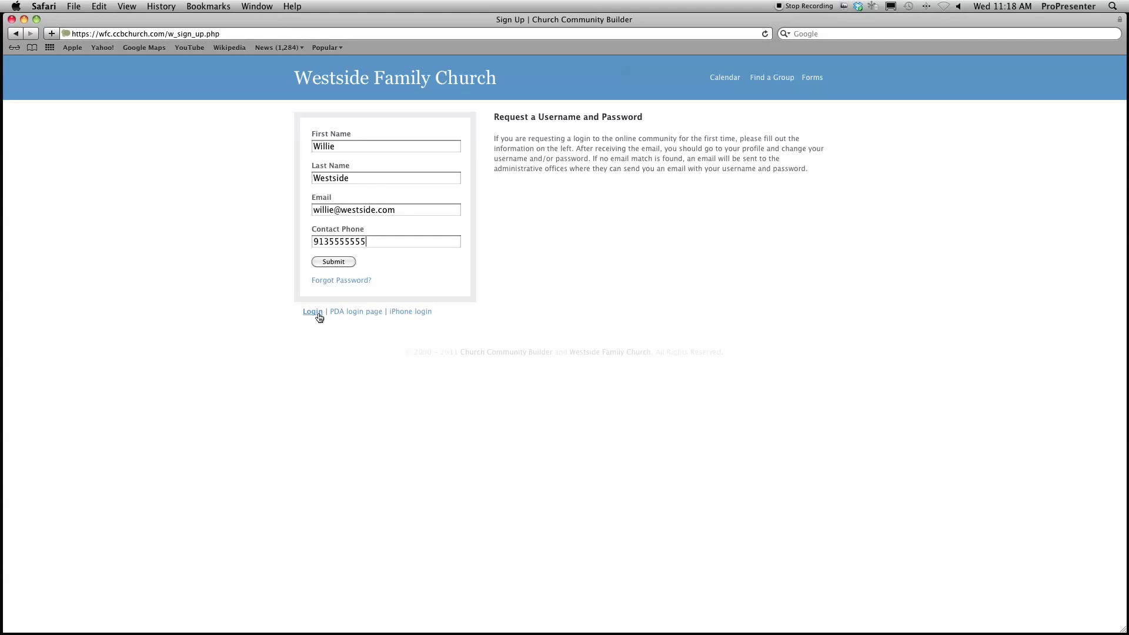
left_click(316, 314)
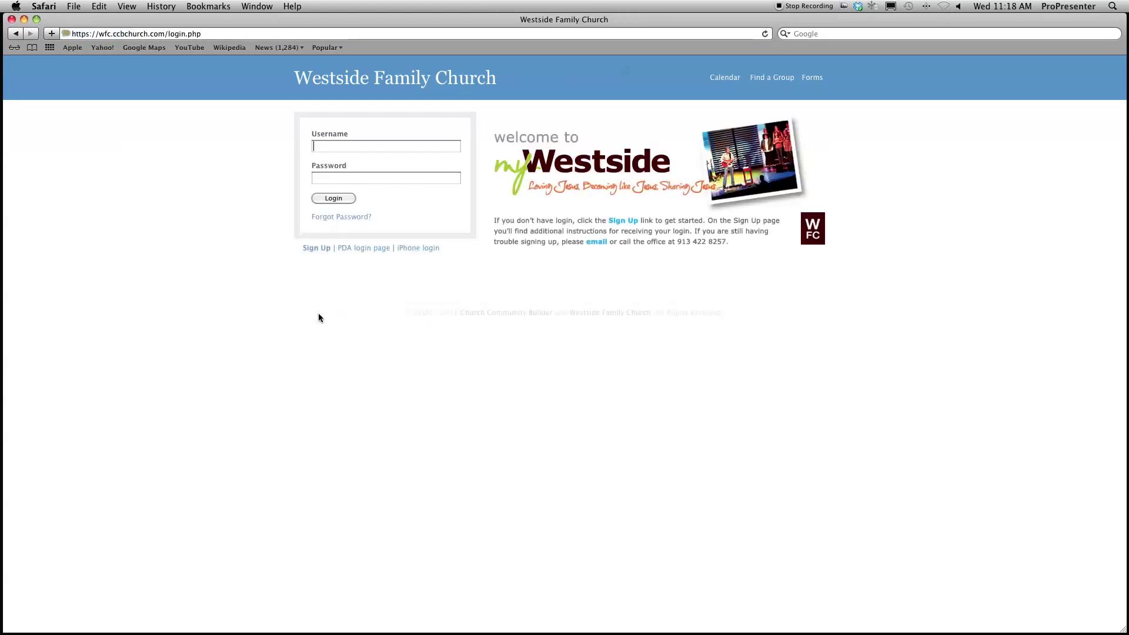
type("Willi")
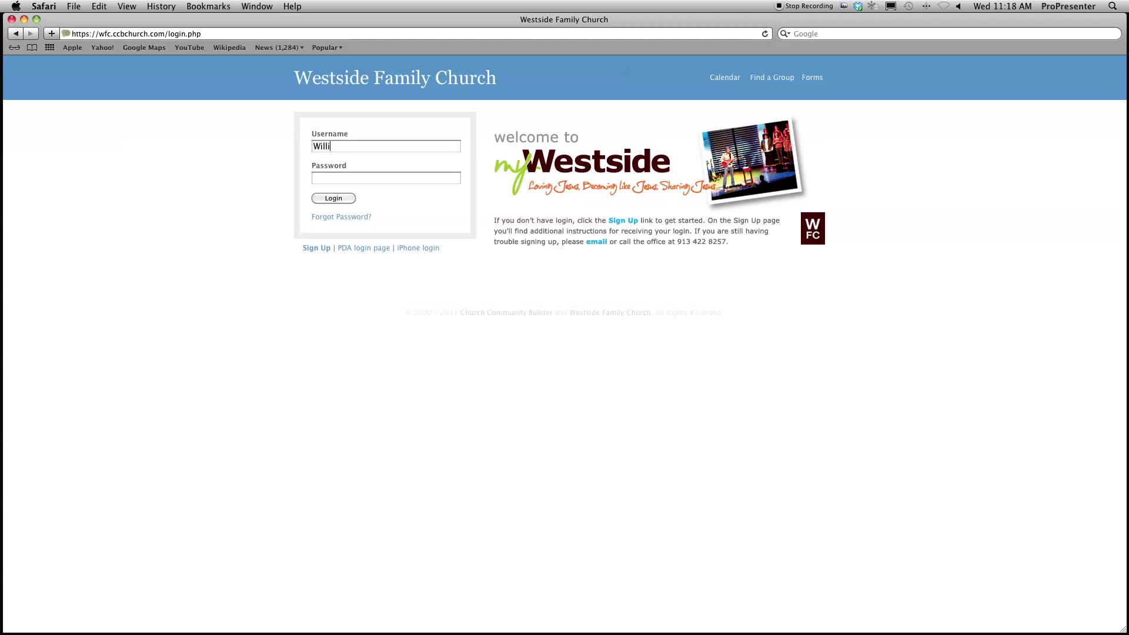